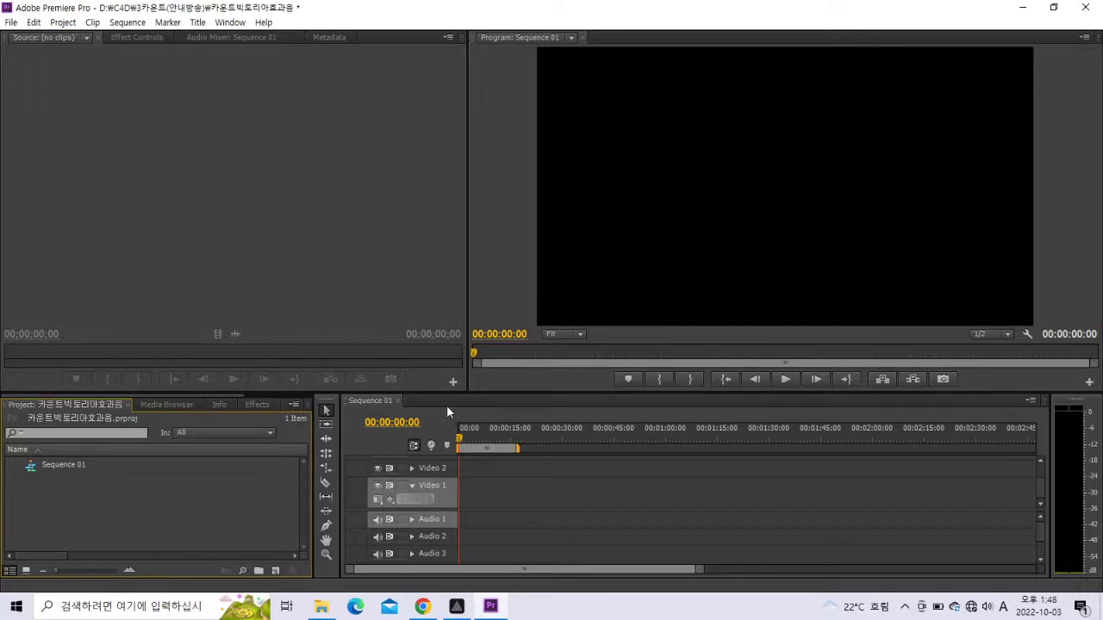
# Switch to File Explorer and check the detailed properties of 카운트3(빅토리아시크릿).mp4, such as length, frame size and frame rate
pyautogui.click(331, 609)
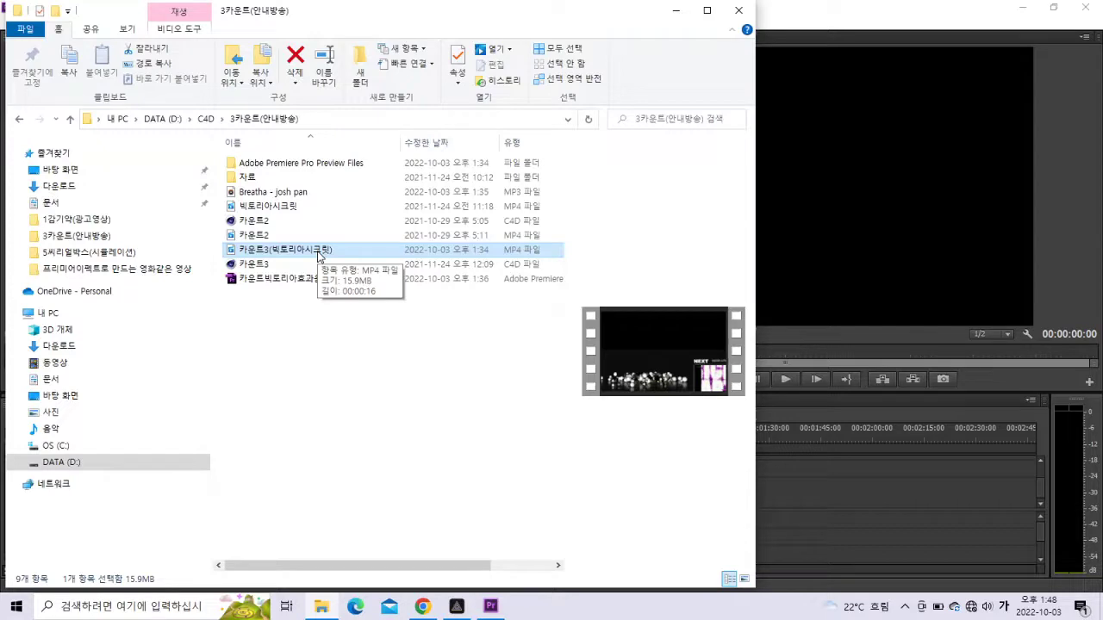
pyautogui.rightClick(318, 256)
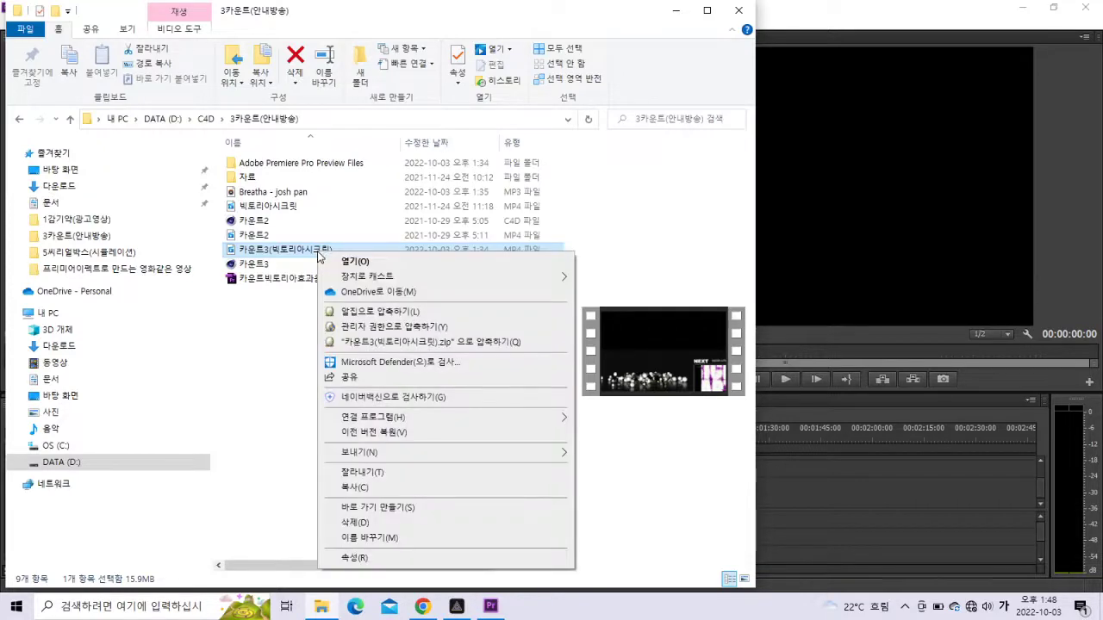
pyautogui.click(355, 558)
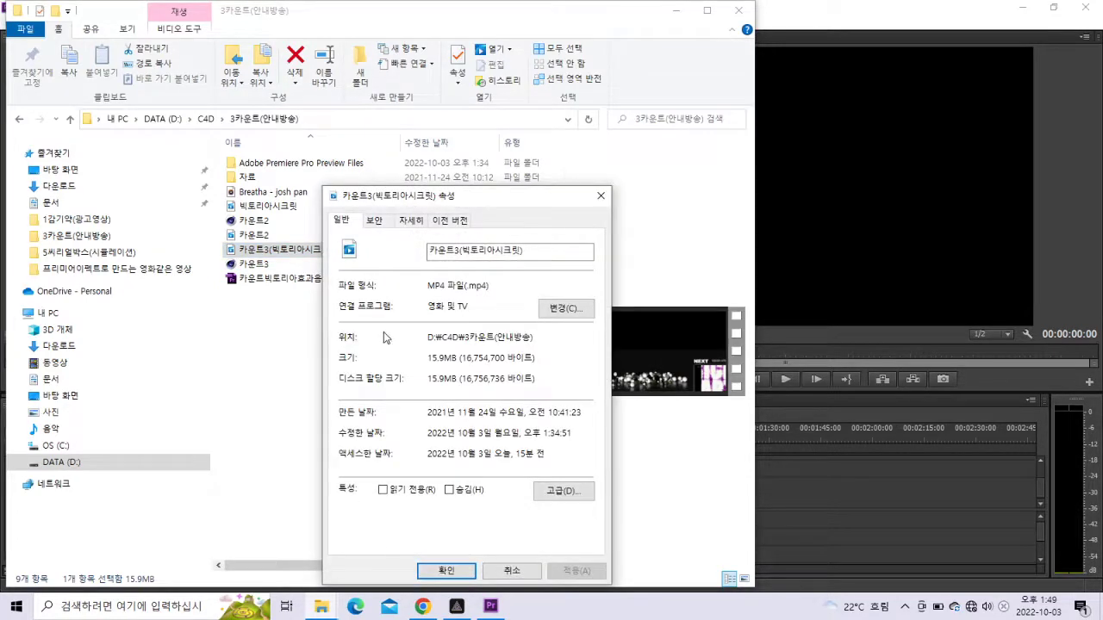
pyautogui.click(411, 222)
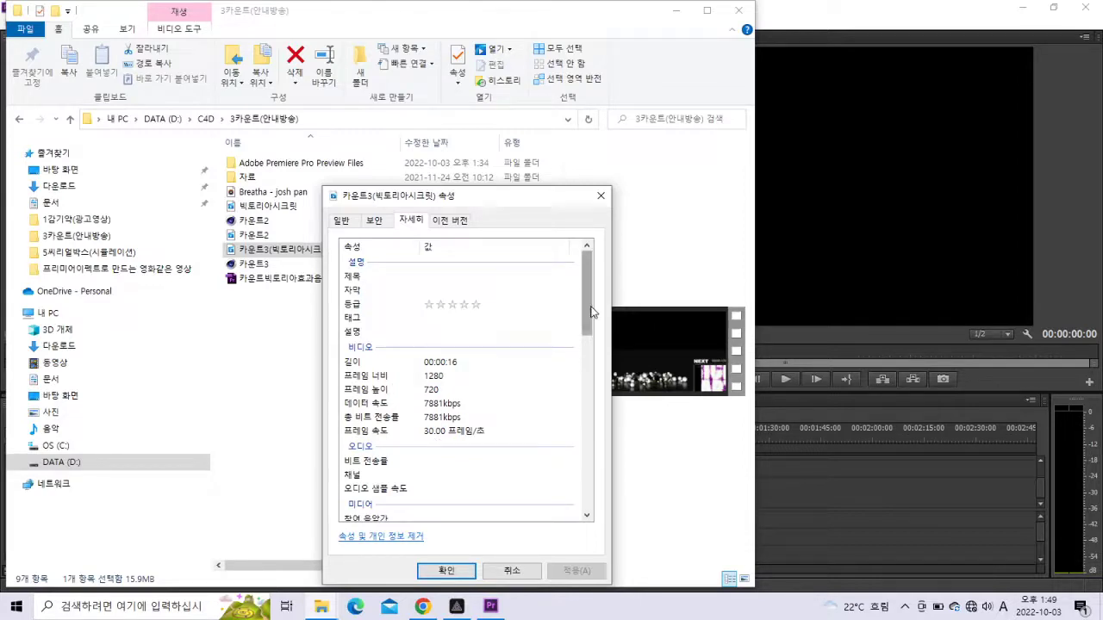
pyautogui.moveTo(585, 303); pyautogui.dragTo(586, 317)
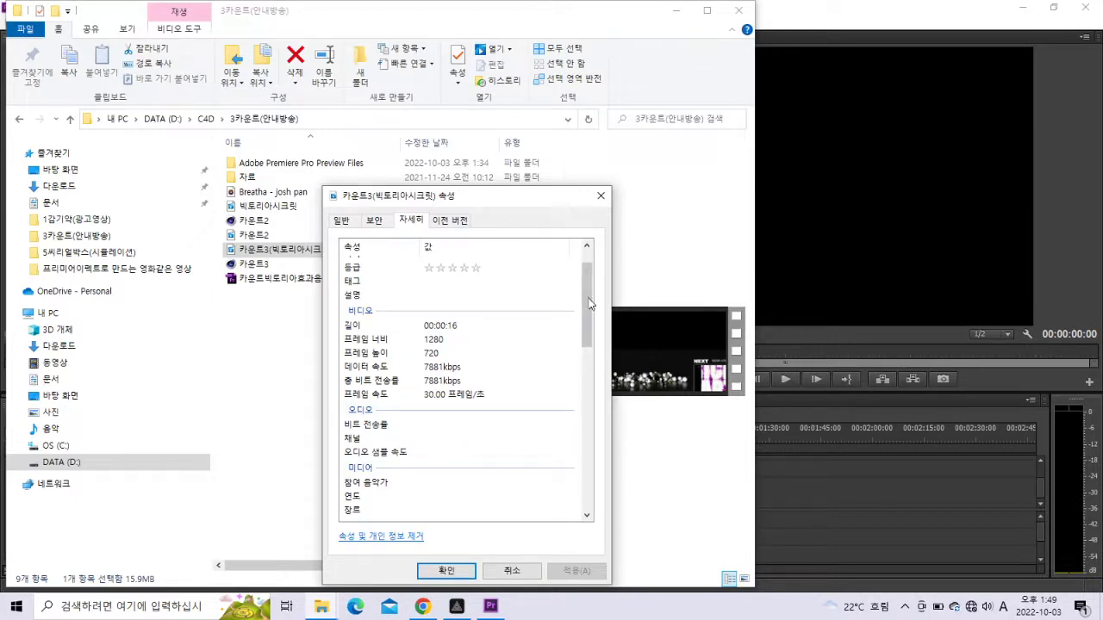
pyautogui.moveTo(590, 303); pyautogui.dragTo(593, 281)
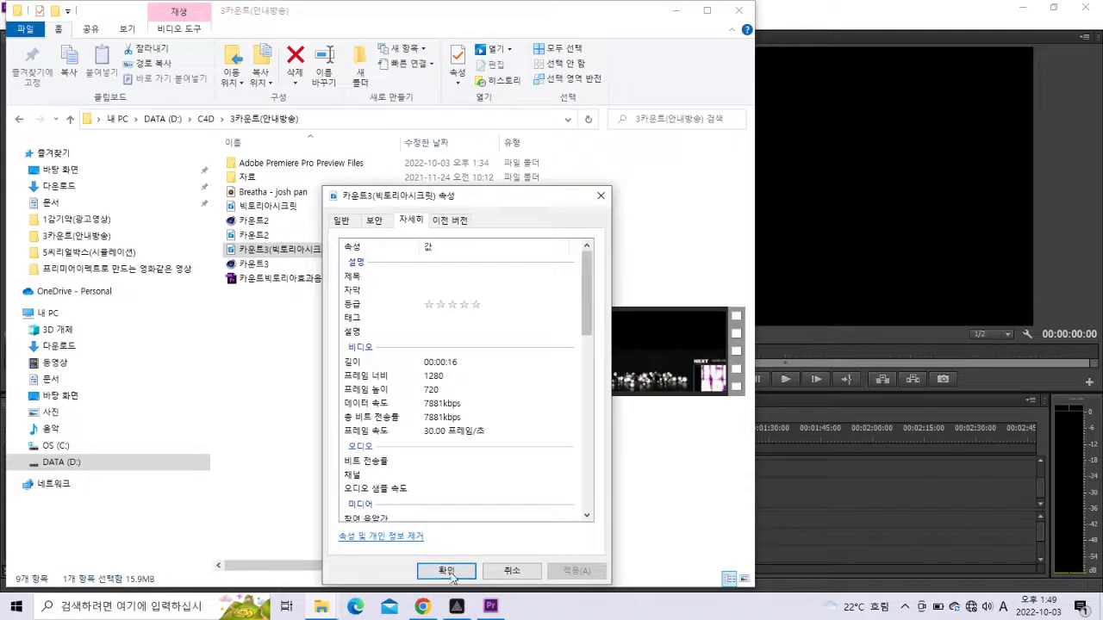
pyautogui.click(446, 571)
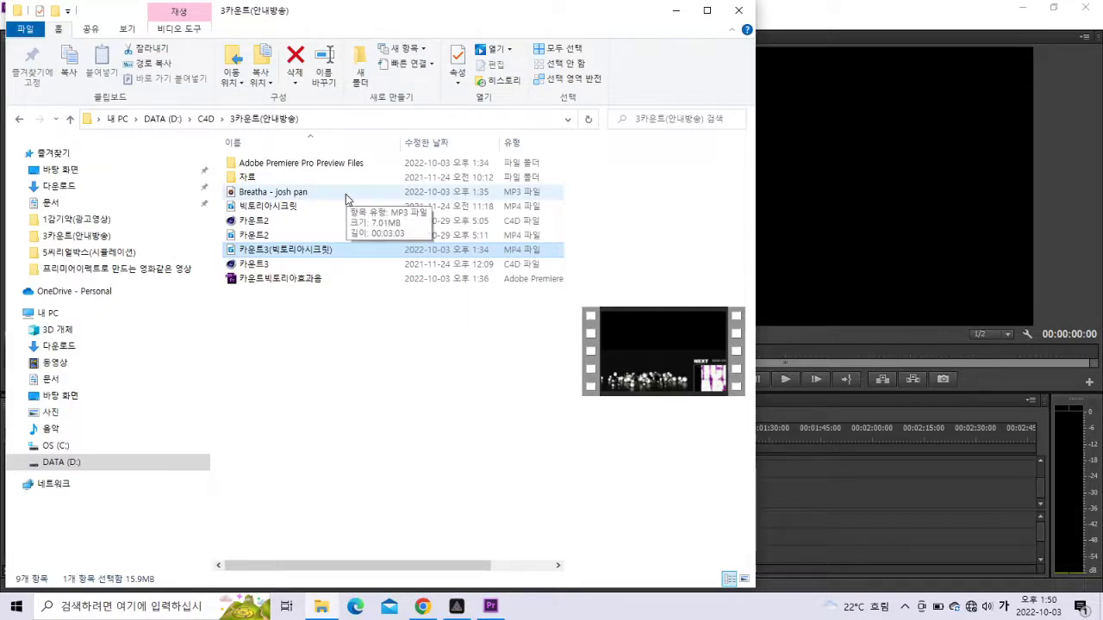
pyautogui.click(676, 11)
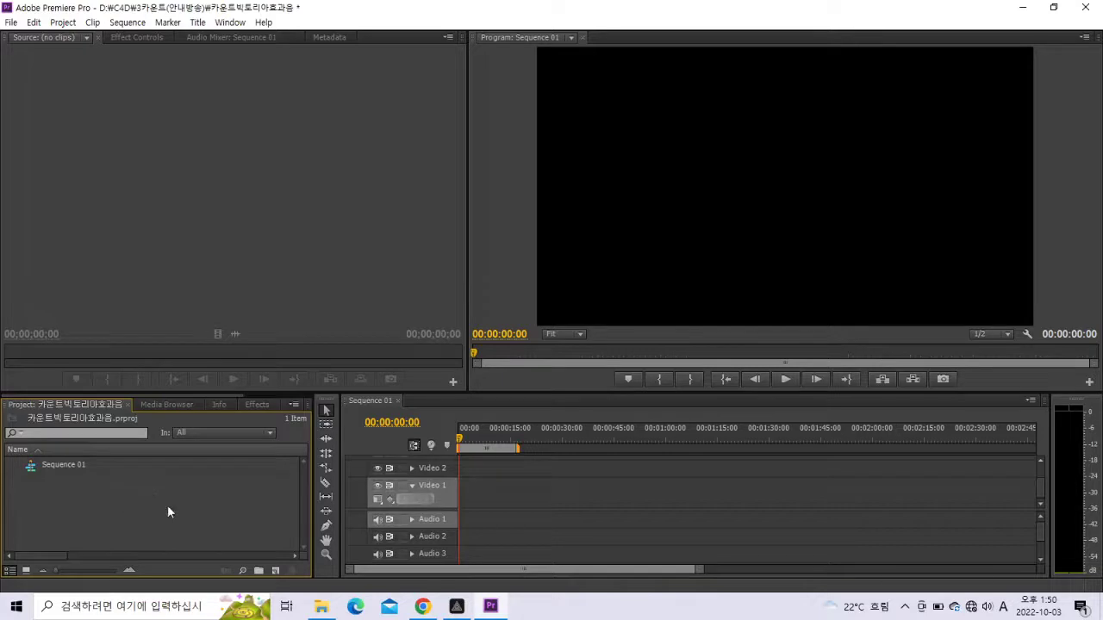
# Import Breatha - josh pan.mp3 and 카운트3(빅토리아시크릿).mp4 together into the Premiere Pro project
pyautogui.doubleClick(119, 514)
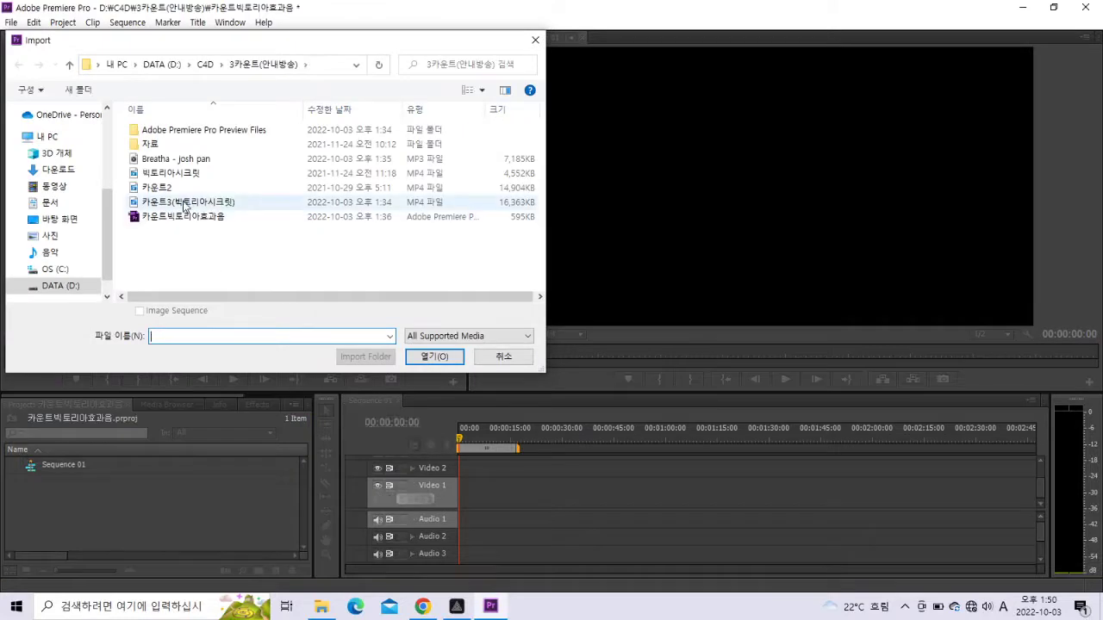
pyautogui.click(184, 203)
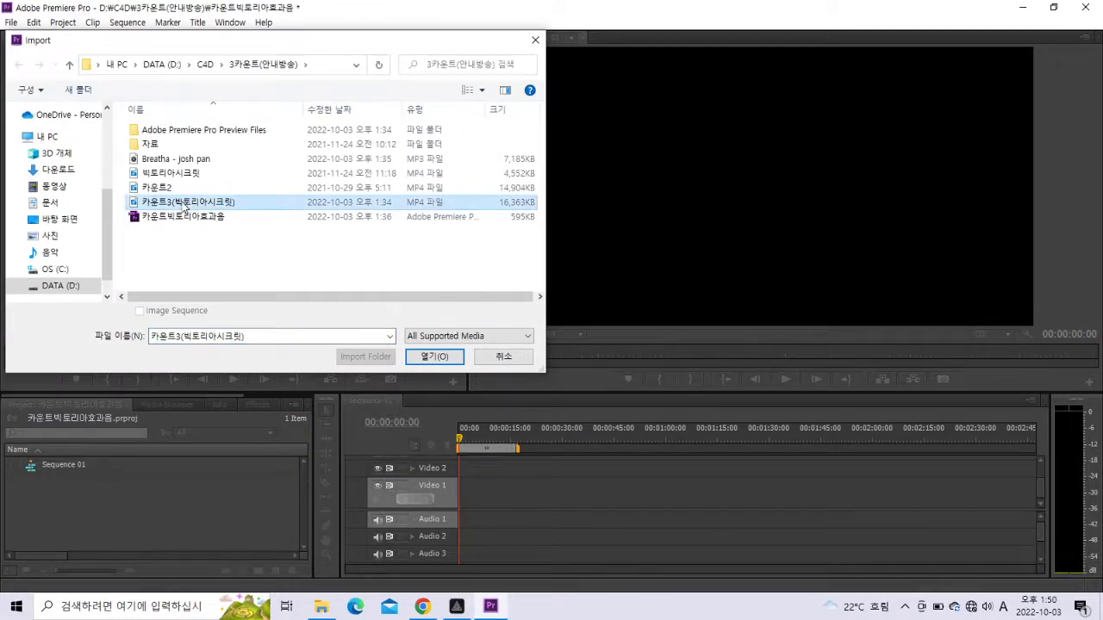
pyautogui.keyDown('ctrl'); pyautogui.click(204, 163); pyautogui.keyUp('ctrl')
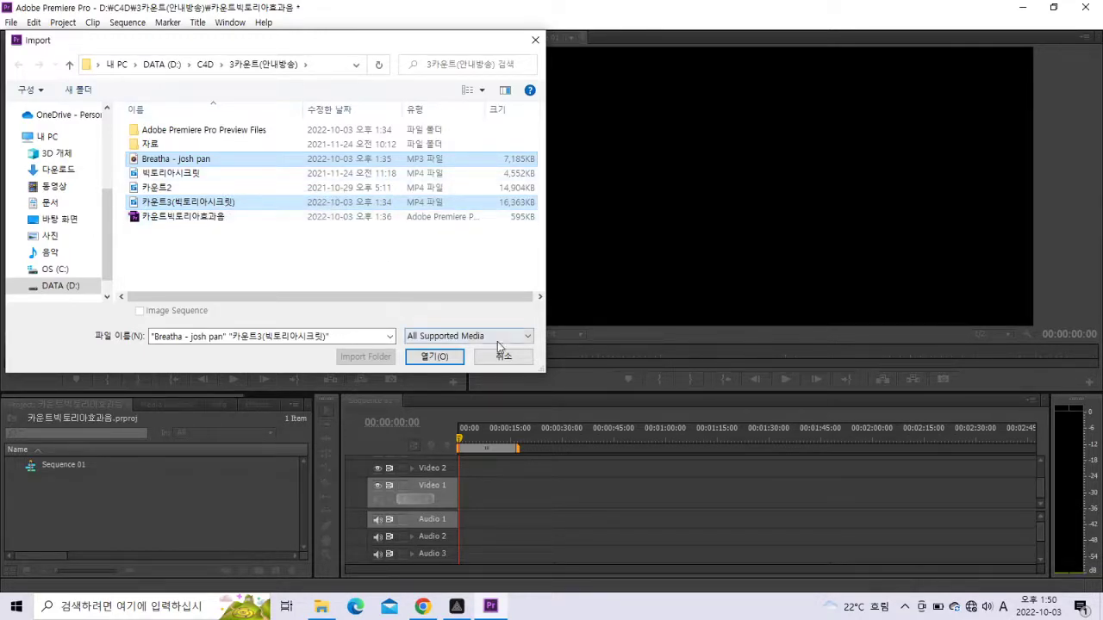
pyautogui.click(434, 357)
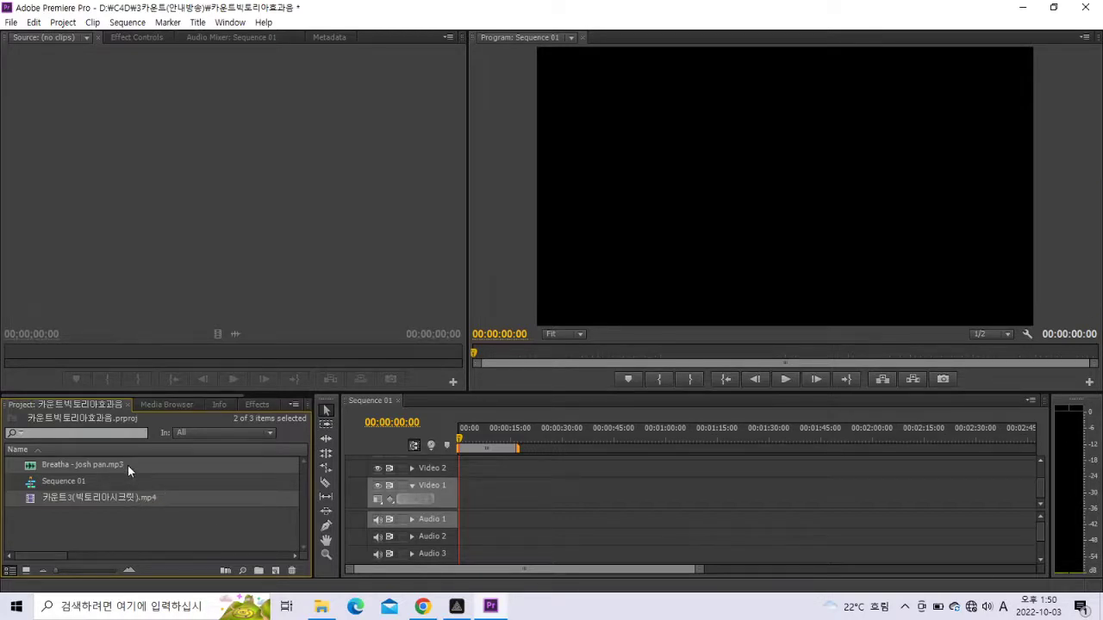
# Place Breatha - josh pan.mp3 at the start of Audio 1 and 카운트3(빅토리아시크릿).mp4 at the start of Video 1
pyautogui.moveTo(119, 466)
pyautogui.mouseDown()
pyautogui.moveTo(456, 517)
pyautogui.moveTo(464, 501)
pyautogui.mouseUp()
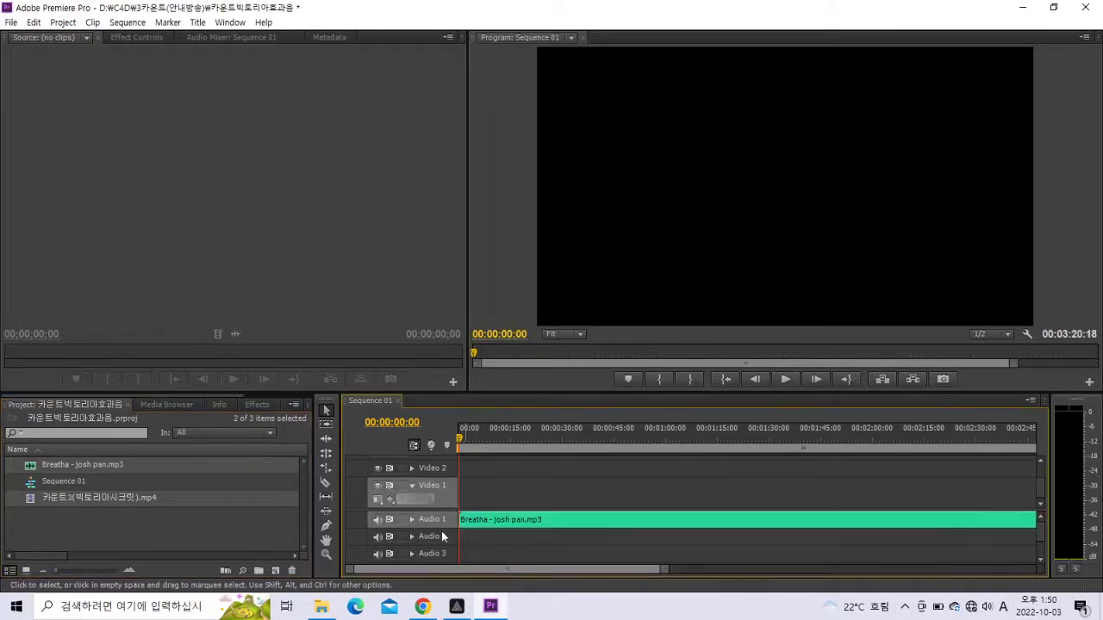
pyautogui.click(181, 528)
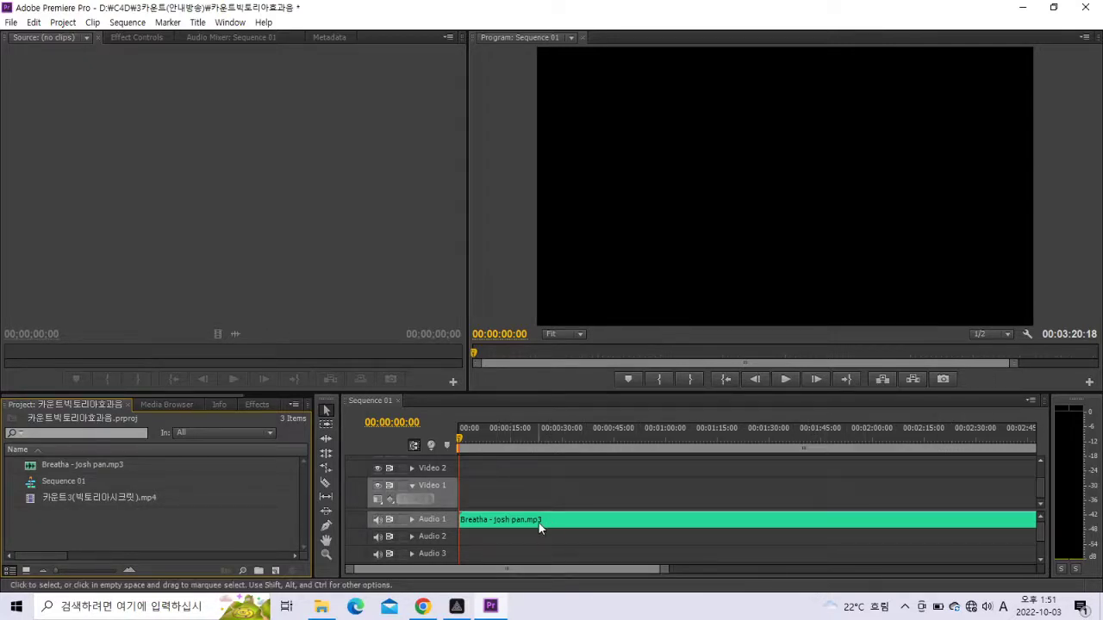
pyautogui.click(119, 497)
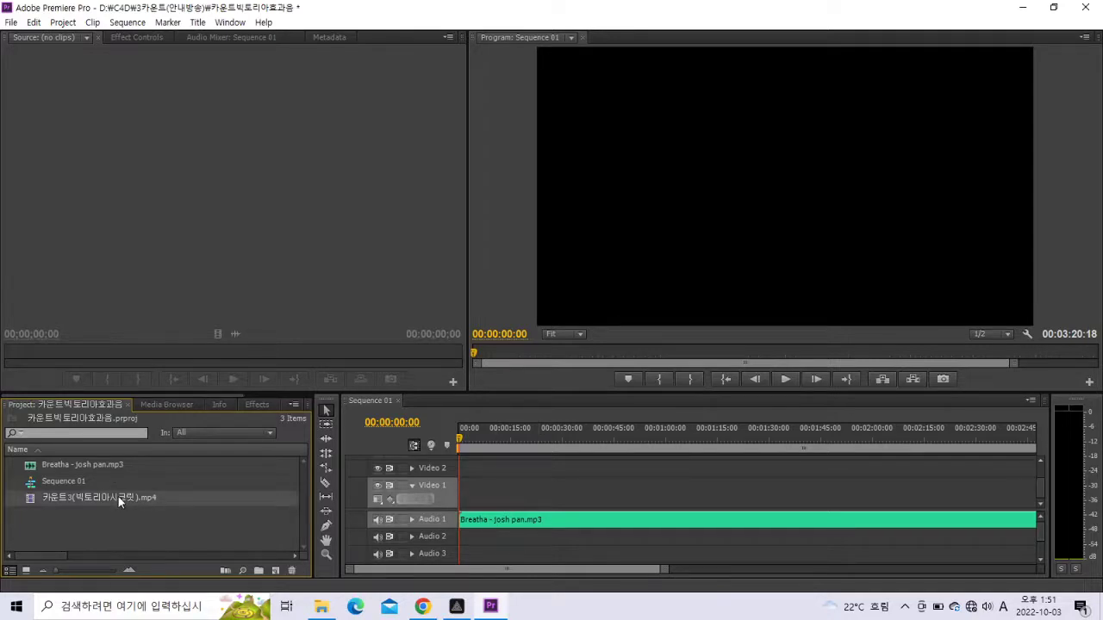
pyautogui.moveTo(116, 496); pyautogui.dragTo(474, 493)
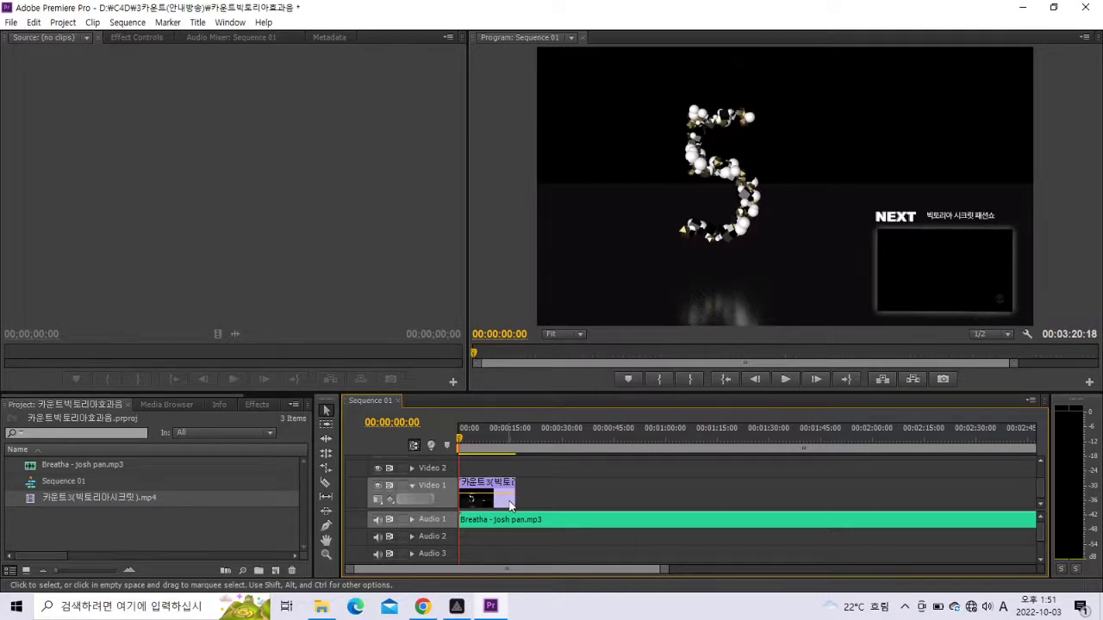
# Move the playhead to 00:00:16:20 and split the Audio 1 music clip there with the Razor tool
pyautogui.click(405, 422)
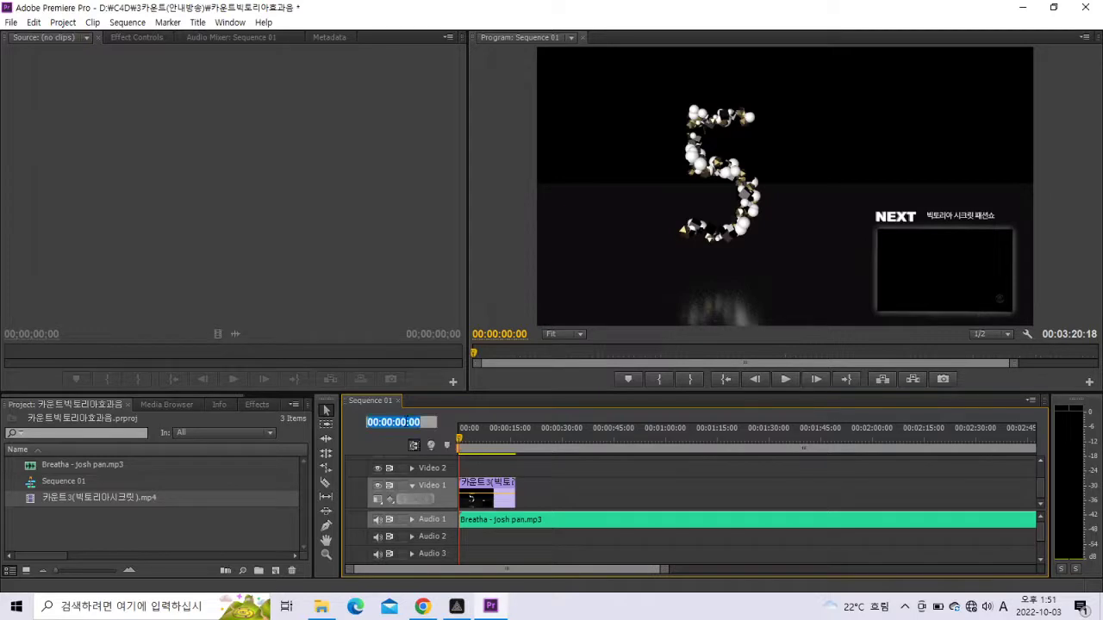
pyautogui.write('16.2')
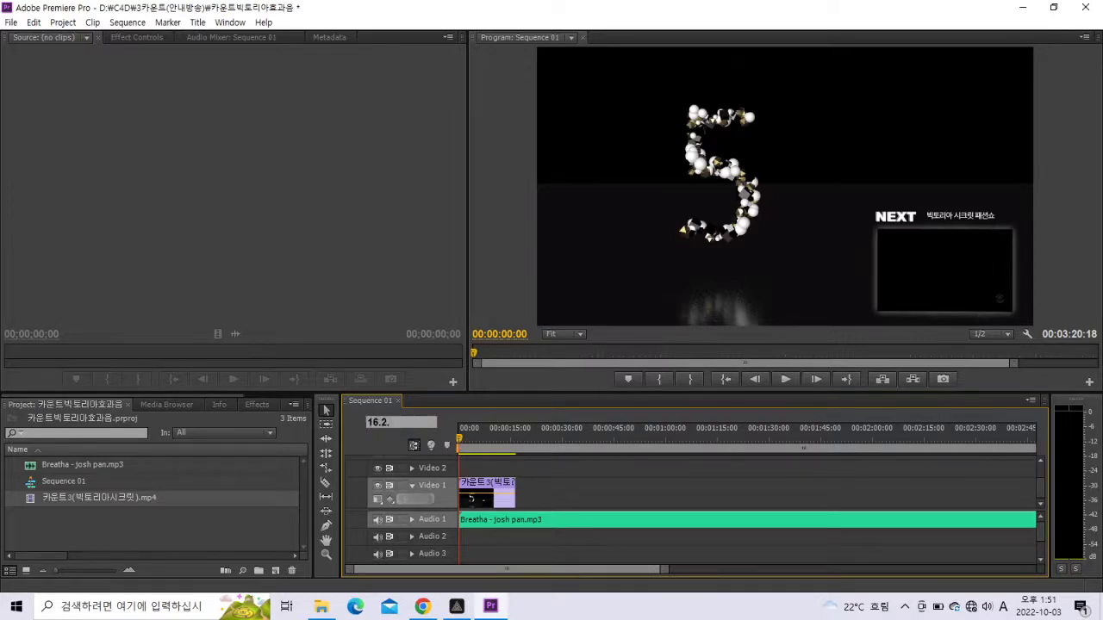
pyautogui.write('0')
pyautogui.press('Return')
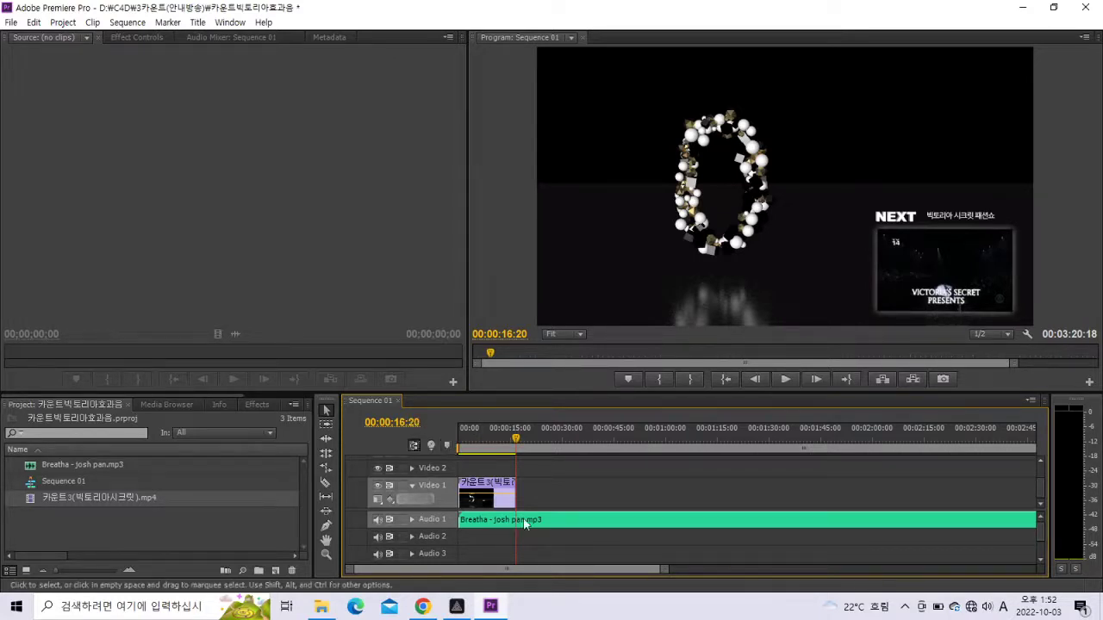
pyautogui.click(326, 484)
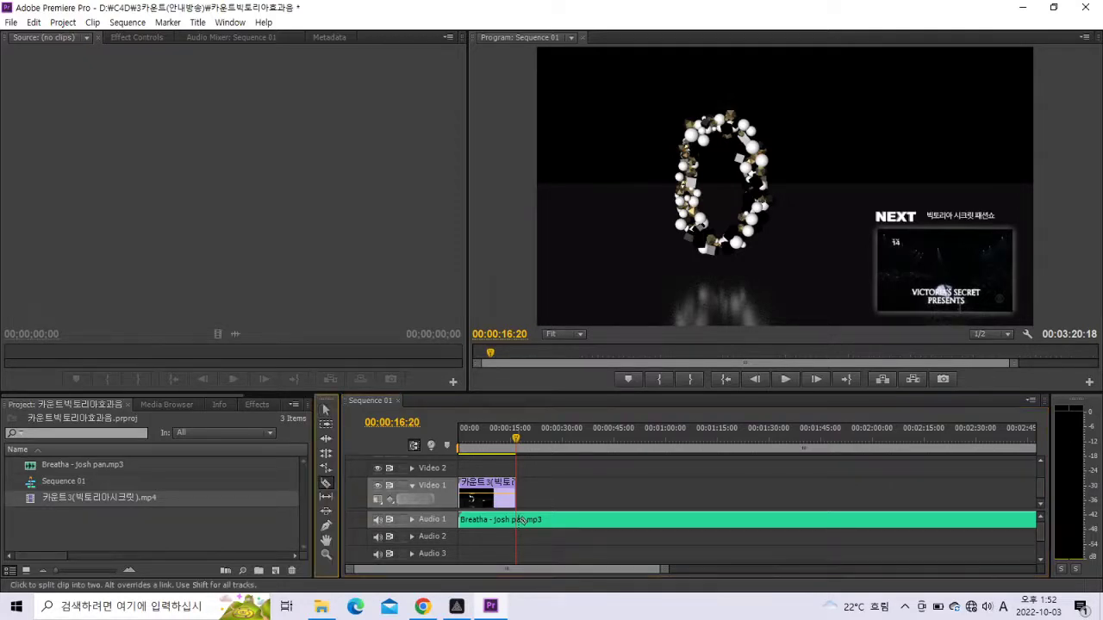
pyautogui.click(517, 520)
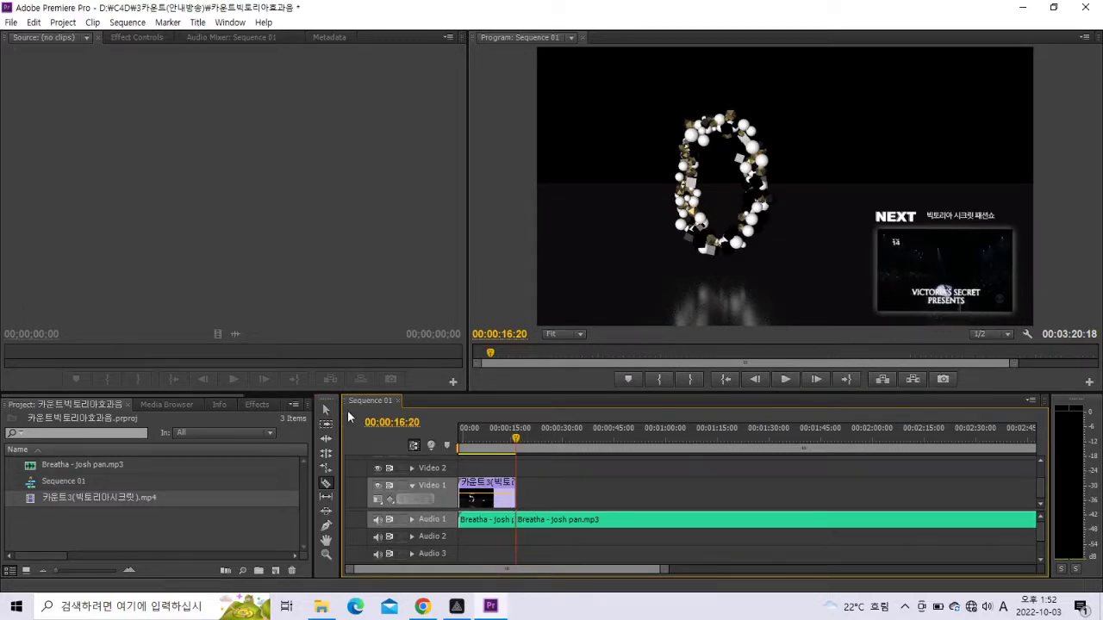
# Delete the leftover part of the music clip after the cut on Audio 1
pyautogui.click(326, 415)
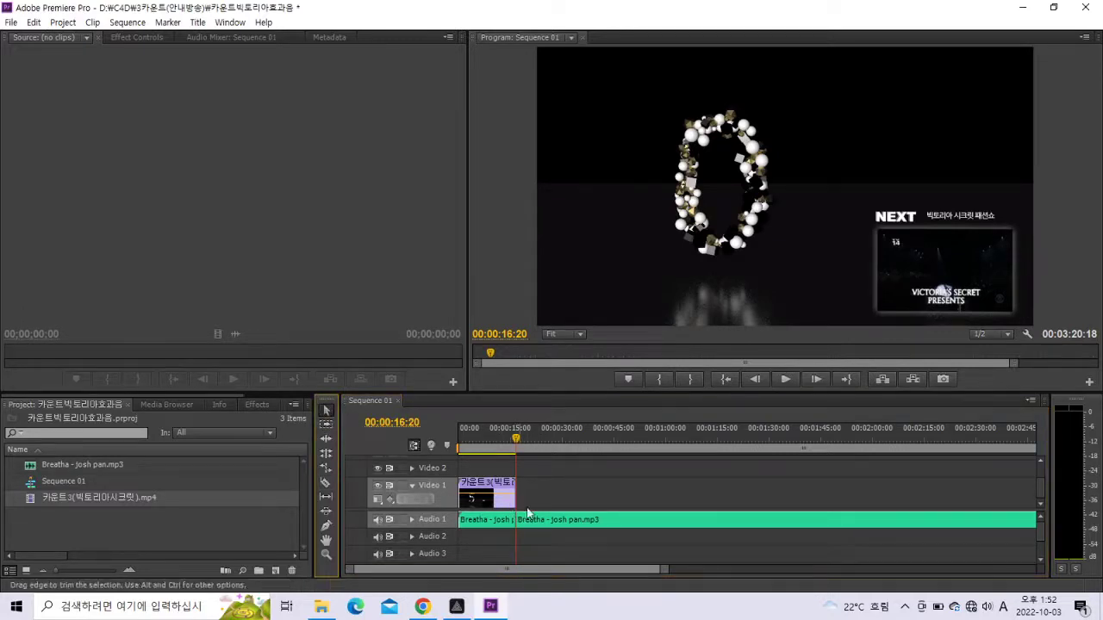
pyautogui.click(569, 524)
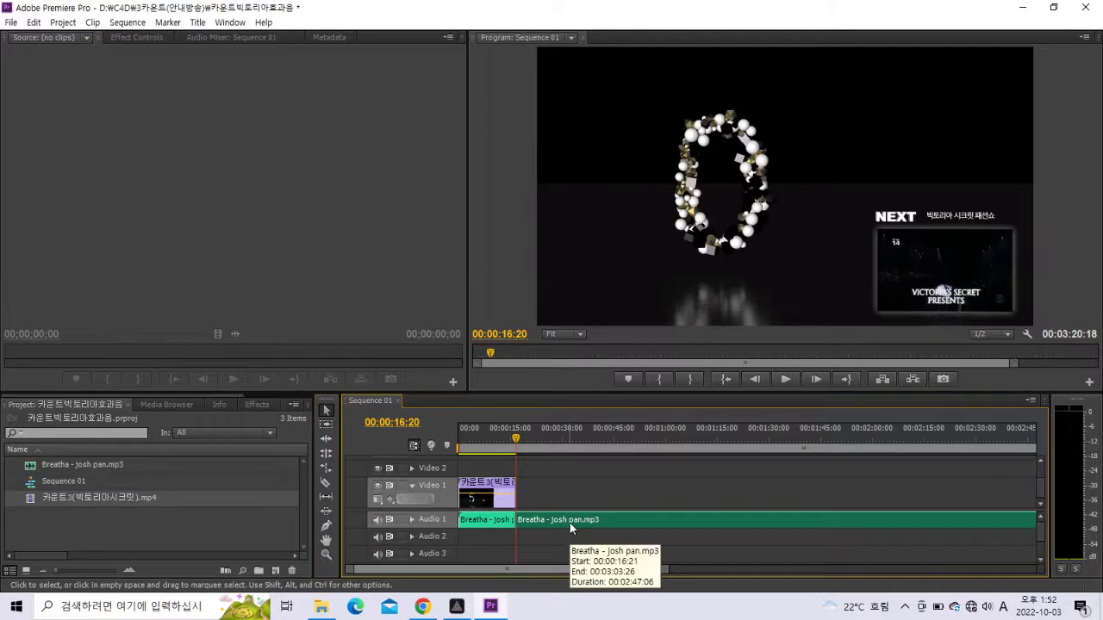
pyautogui.press('Delete')
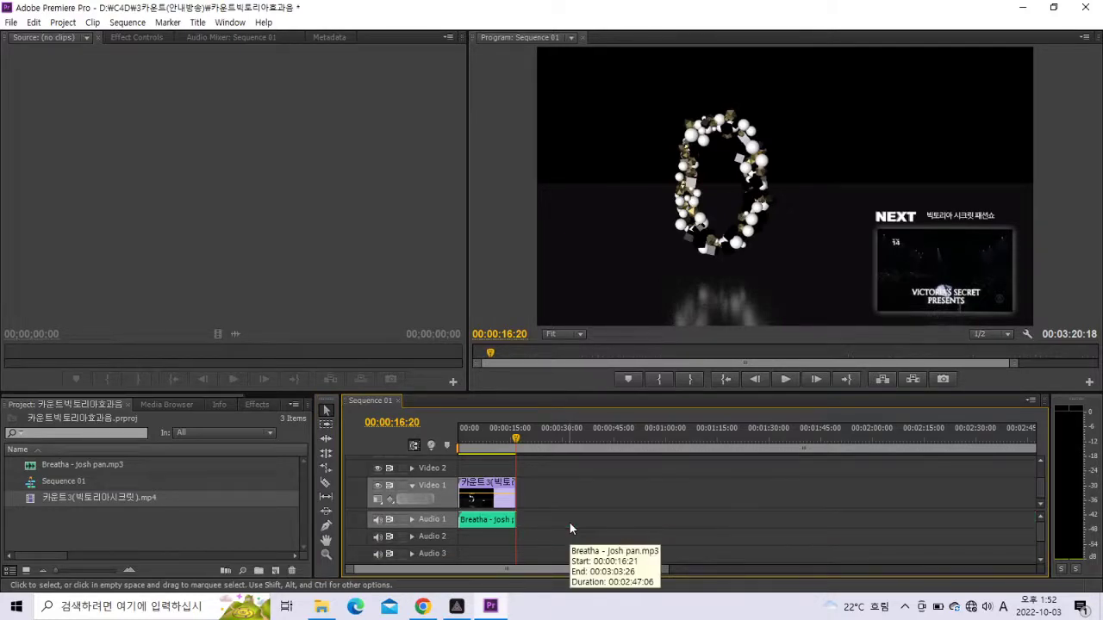
# Play the sequence from the beginning past the end of the clips to check the video with its trimmed music
pyautogui.press('Home')
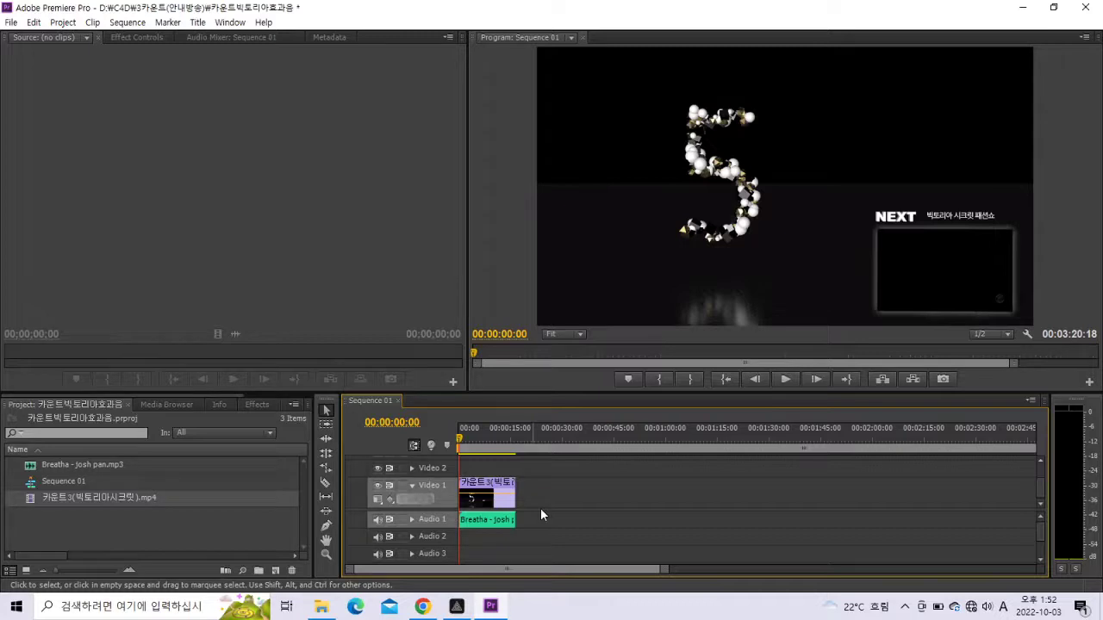
pyautogui.press('space')
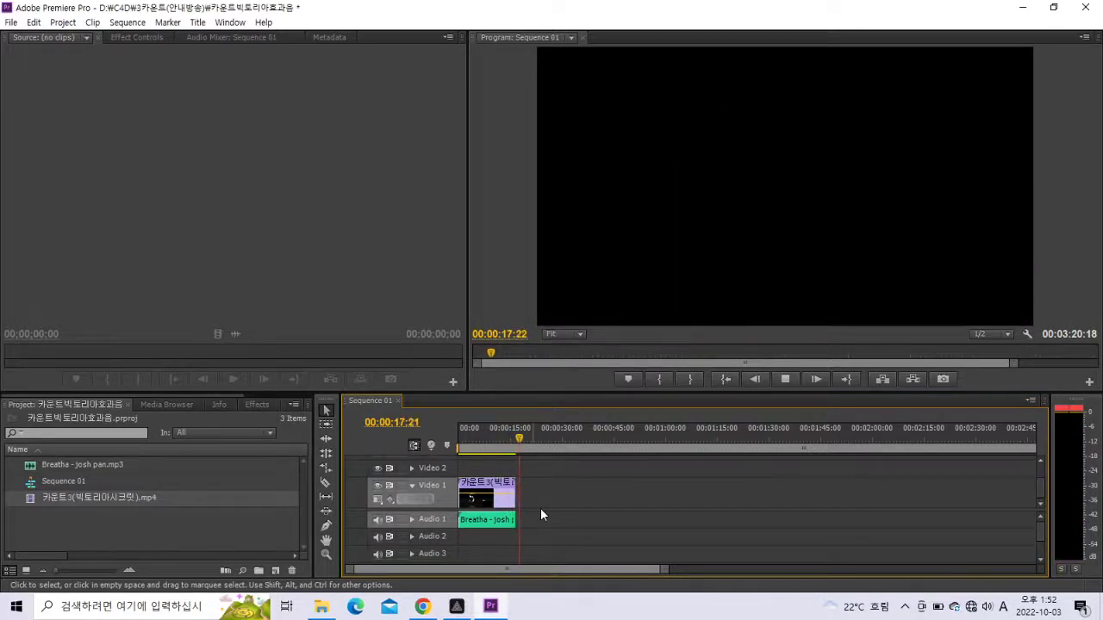
pyautogui.press('space')
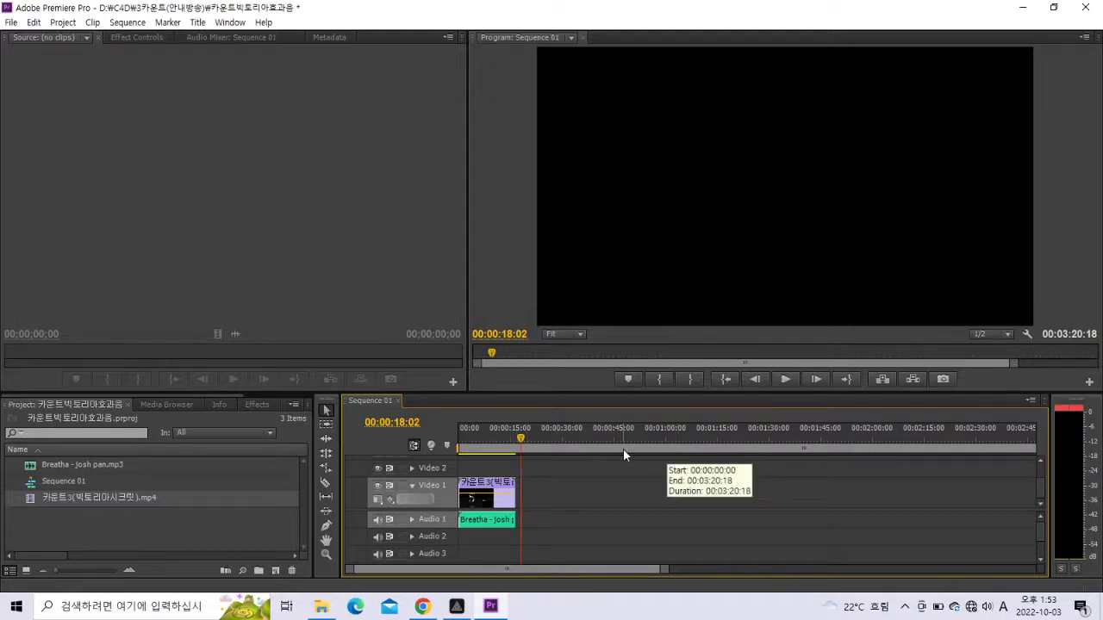
# Delete the stray second video clip at the far end of Video 1 and fit the work area to the remaining clips
pyautogui.doubleClick(491, 449)
pyautogui.click(508, 449)
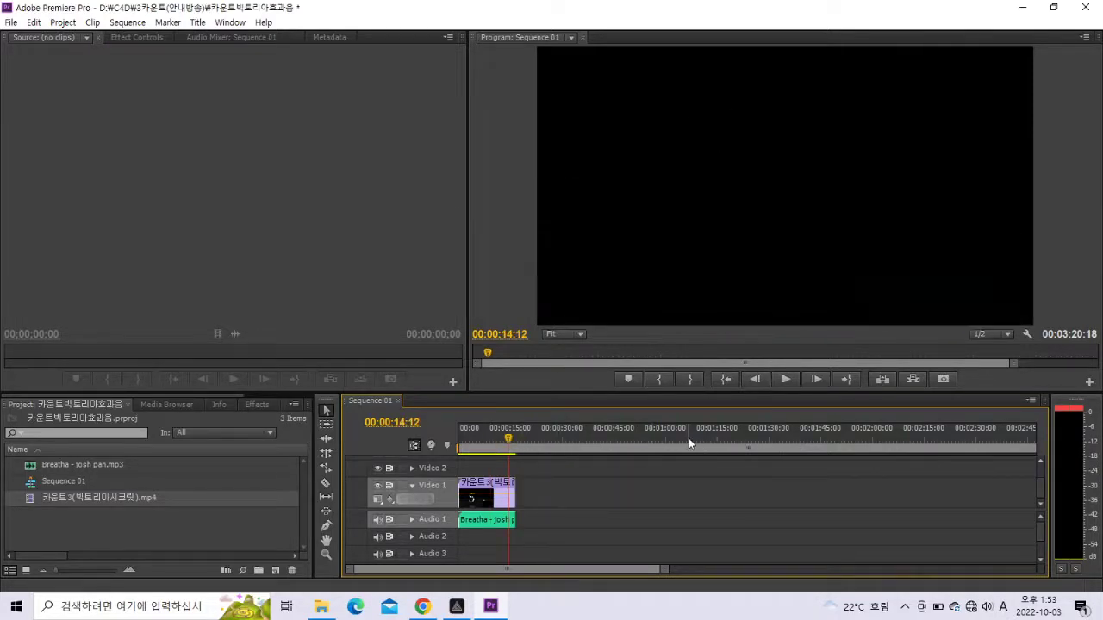
pyautogui.moveTo(688, 443); pyautogui.dragTo(673, 436)
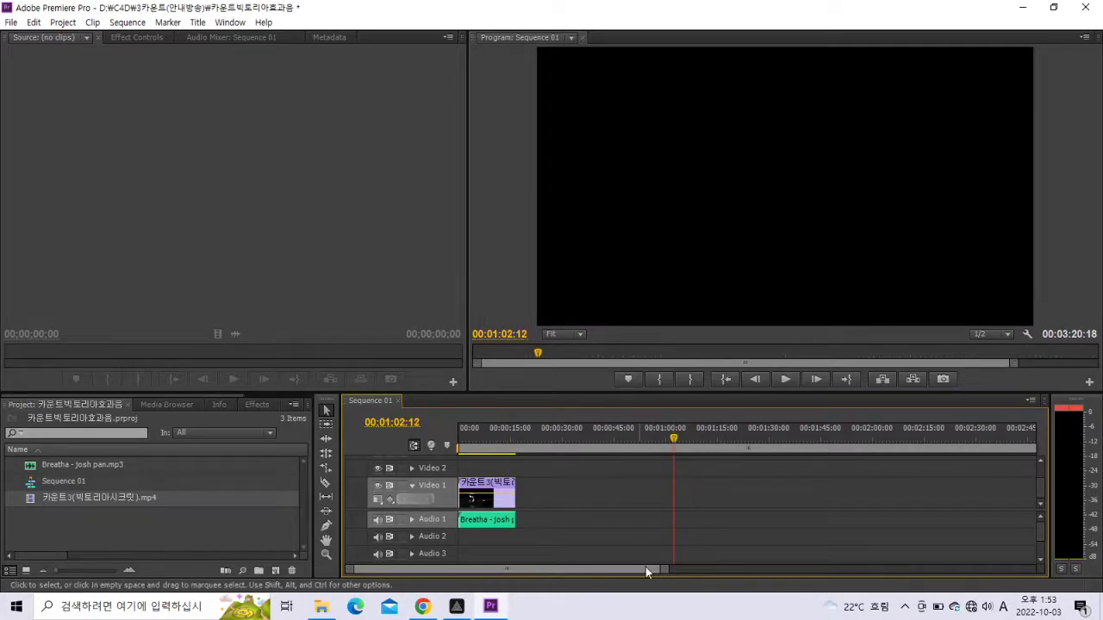
pyautogui.moveTo(664, 568); pyautogui.dragTo(710, 580)
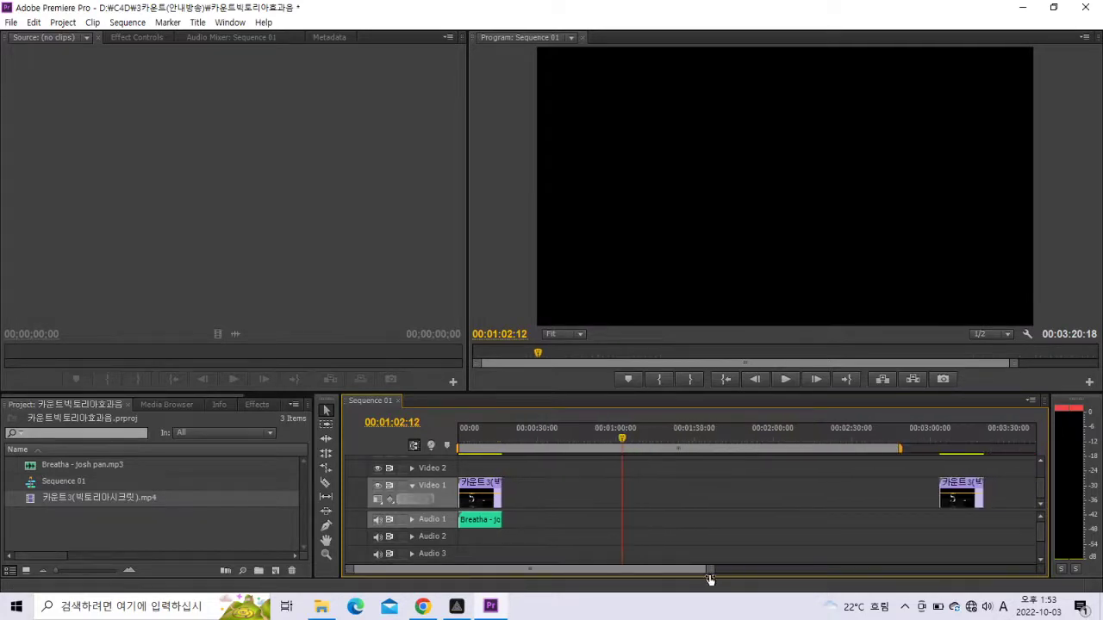
pyautogui.click(961, 496)
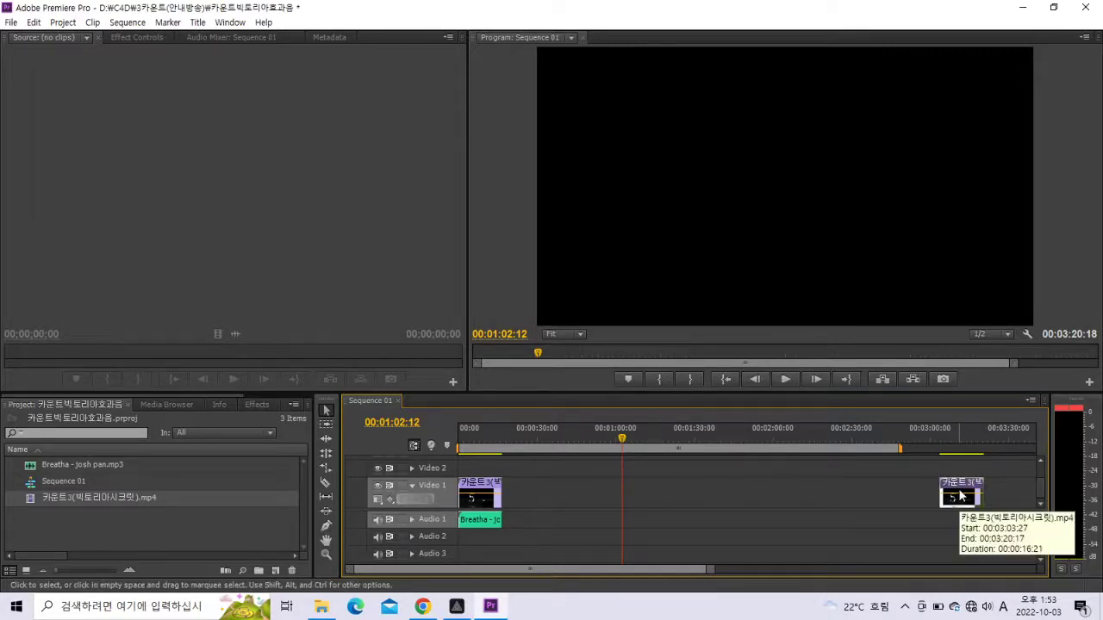
pyautogui.press('Delete')
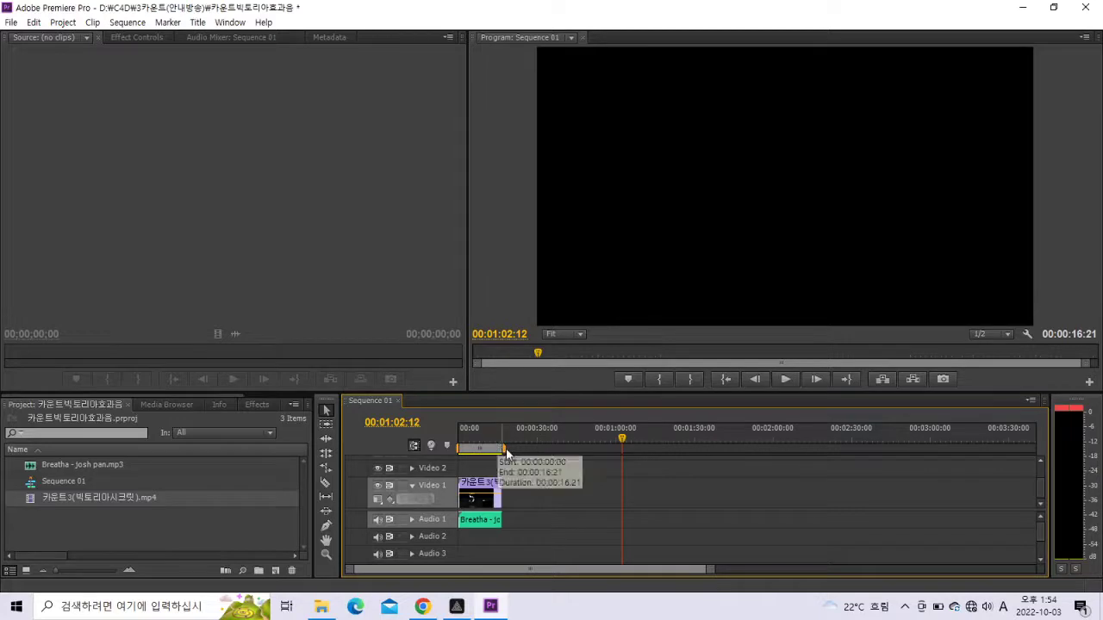
# Try extending the work area bar well past the clips and refitting it to the sequence length
pyautogui.moveTo(506, 448); pyautogui.dragTo(583, 448)
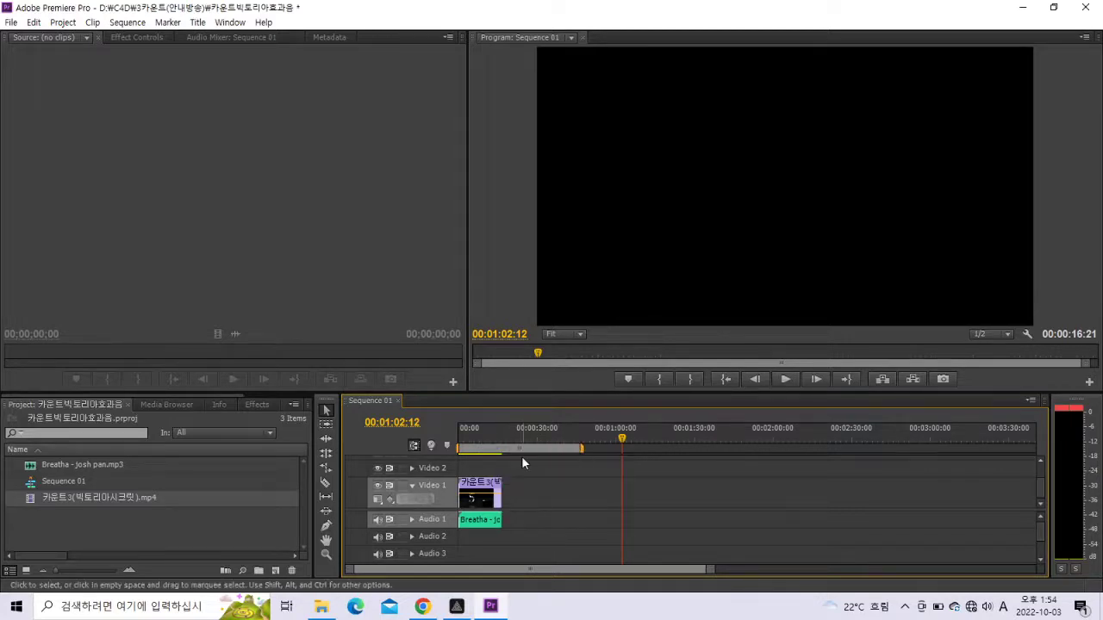
pyautogui.doubleClick(540, 449)
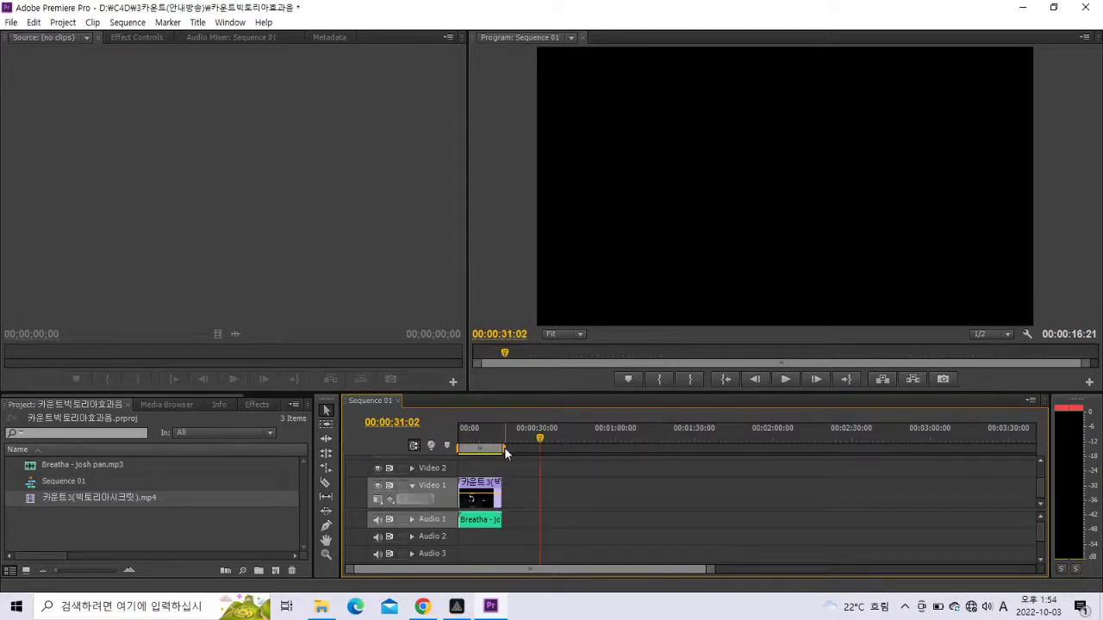
pyautogui.moveTo(505, 448); pyautogui.dragTo(614, 462)
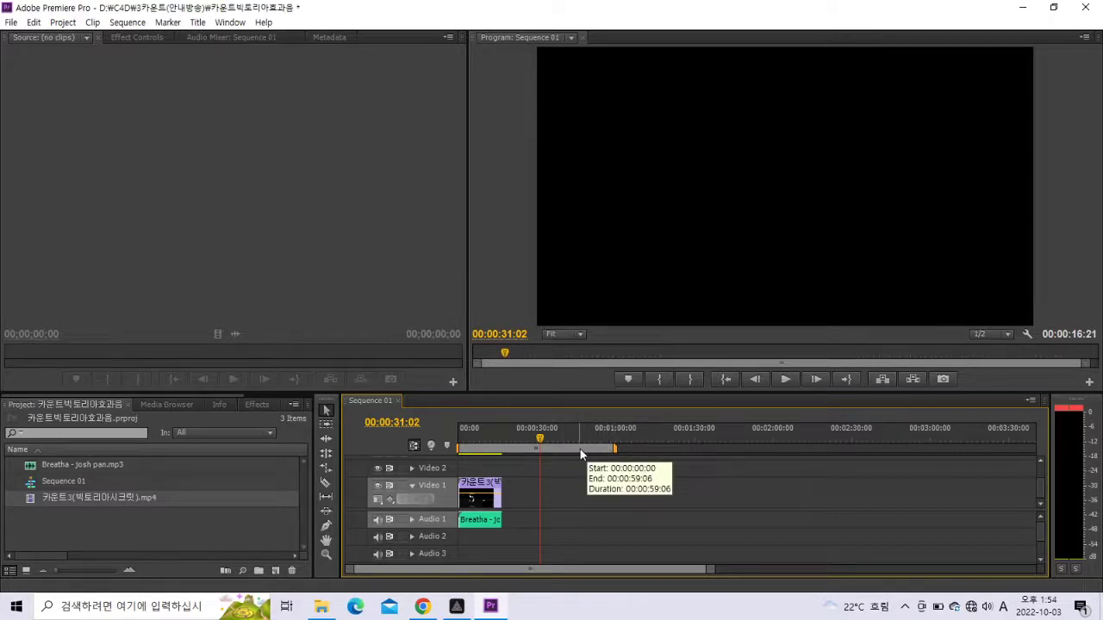
pyautogui.doubleClick(580, 449)
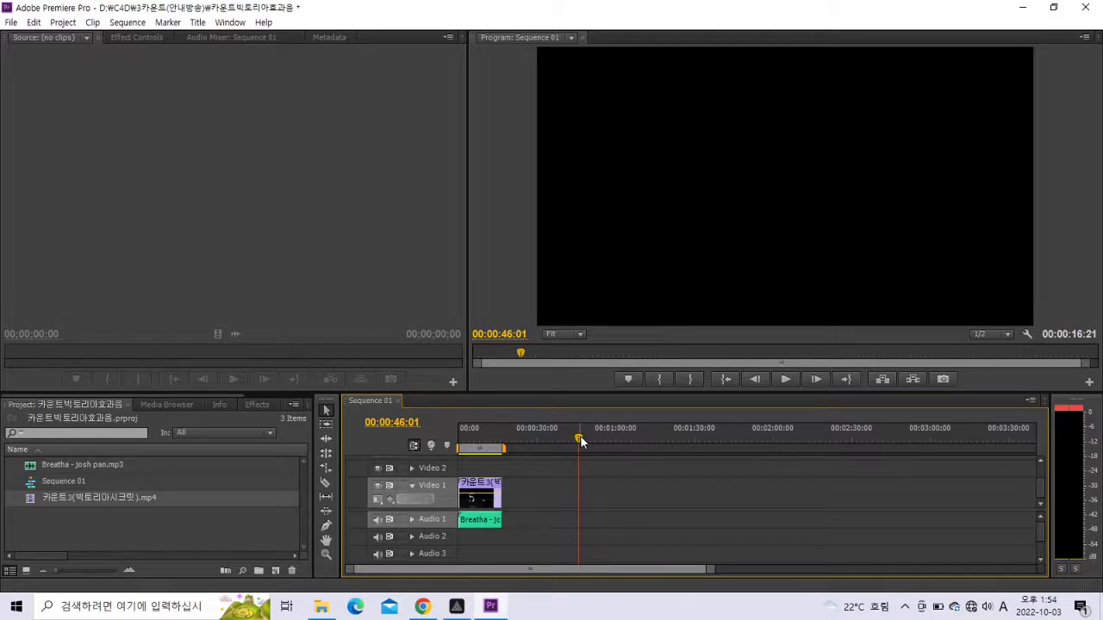
# Return the playhead to the sequence start and briefly preview the opening of the countdown
pyautogui.press('Home')
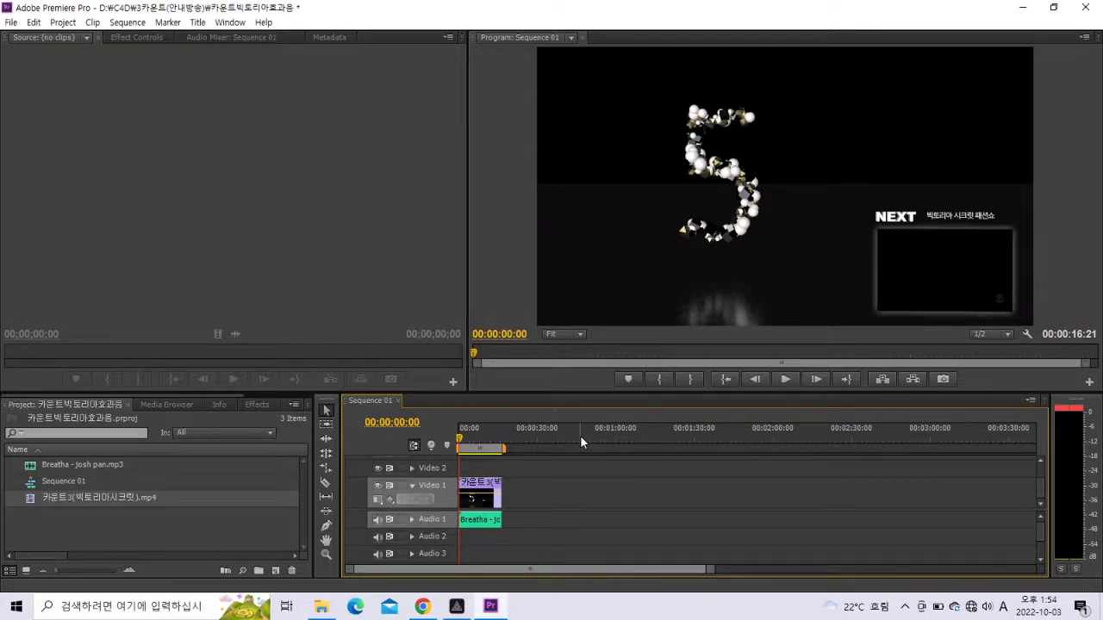
pyautogui.press('space')
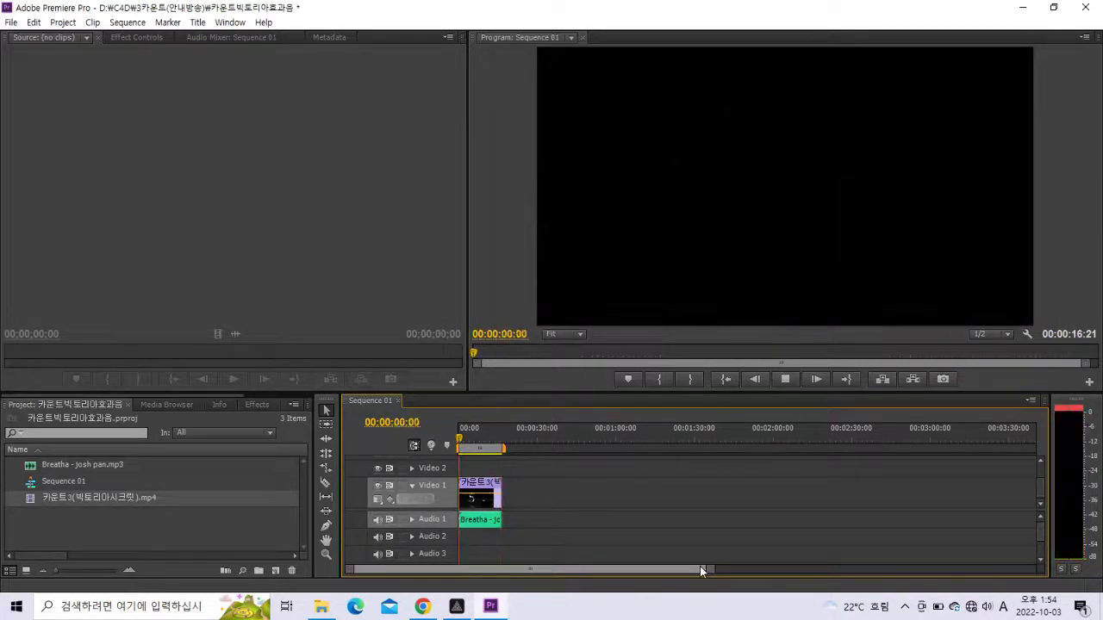
pyautogui.press('space')
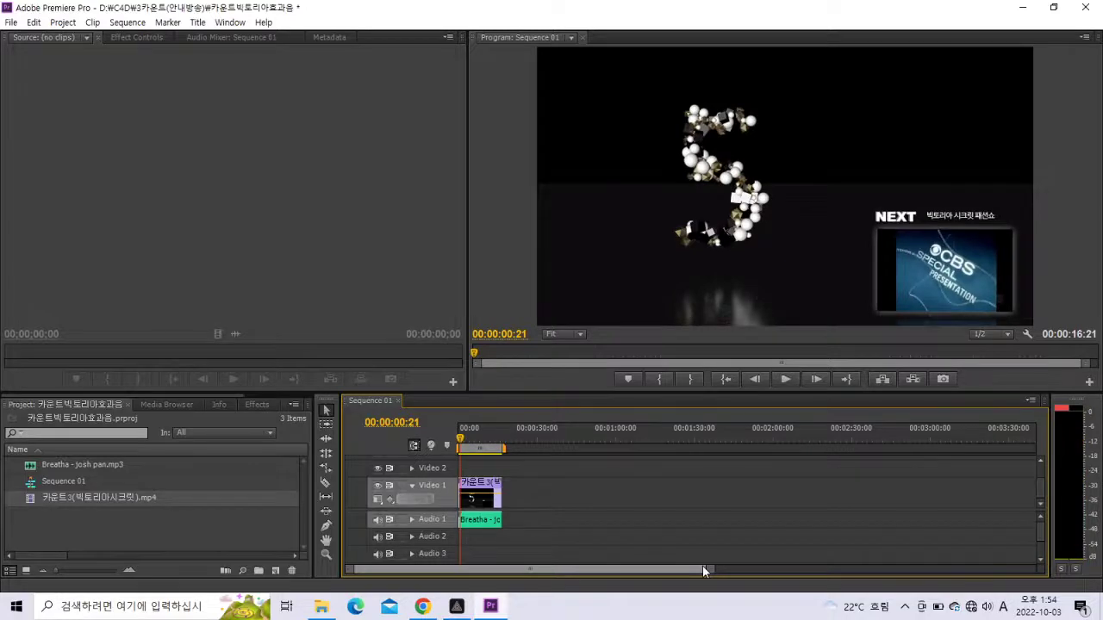